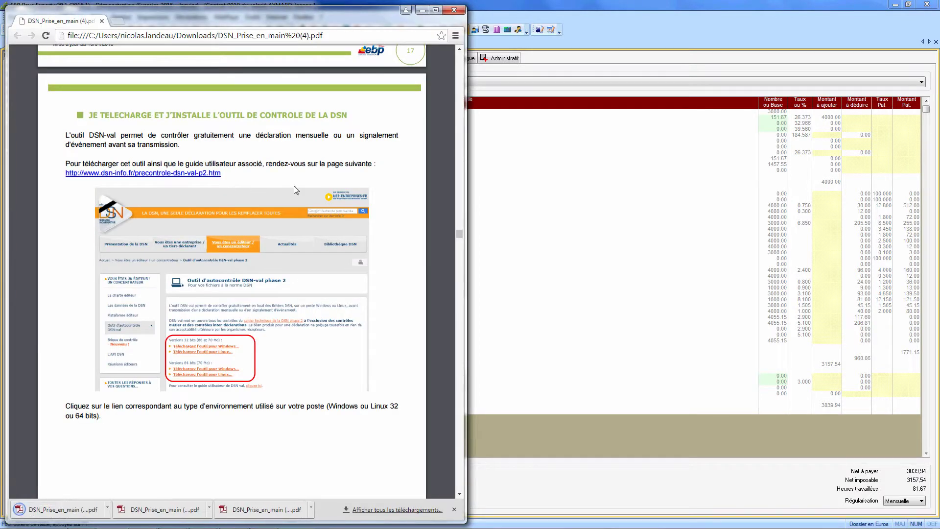
Browse the DSN getting-started guide to the section on consulting and correcting the monthly DSN, and return to the payroll file.
{"action": "left_click_drag", "start_coordinate": [458, 233], "coordinate": [465, 60]}
{"action": "scroll", "coordinate": [455, 98], "scroll_direction": "down", "scroll_amount": 20}
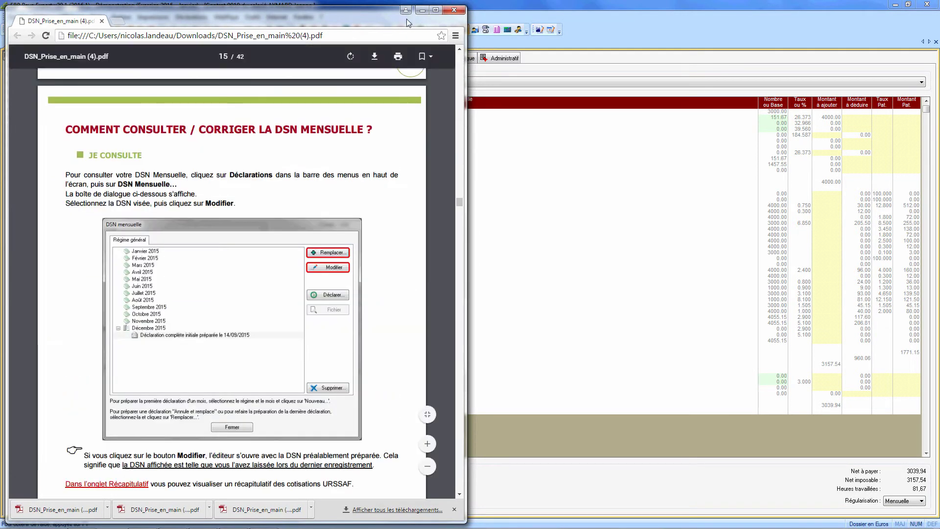
{"action": "left_click", "coordinate": [421, 10]}
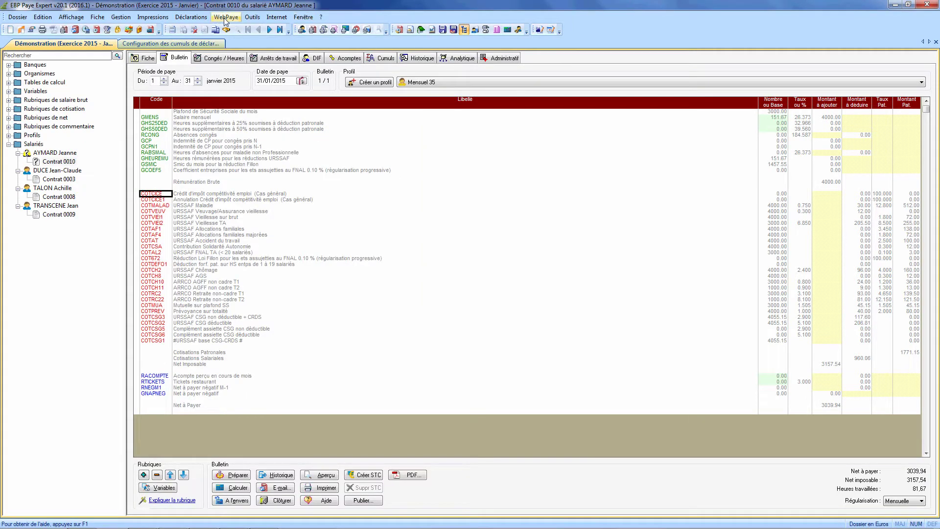
Examine the DSN settings of the COTCICE contribution item, including its CTP code, and confirm the dialogs.
{"action": "double_click", "coordinate": [158, 193]}
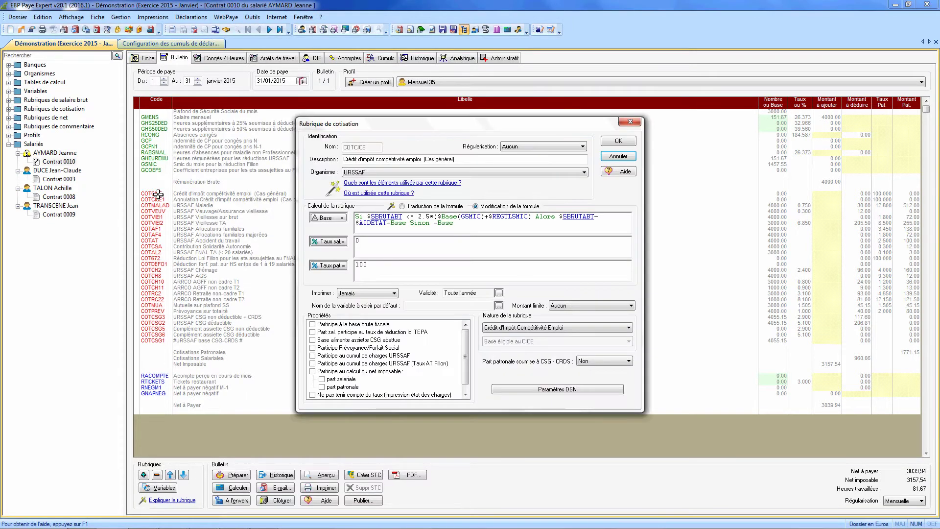
{"action": "left_click", "coordinate": [533, 390]}
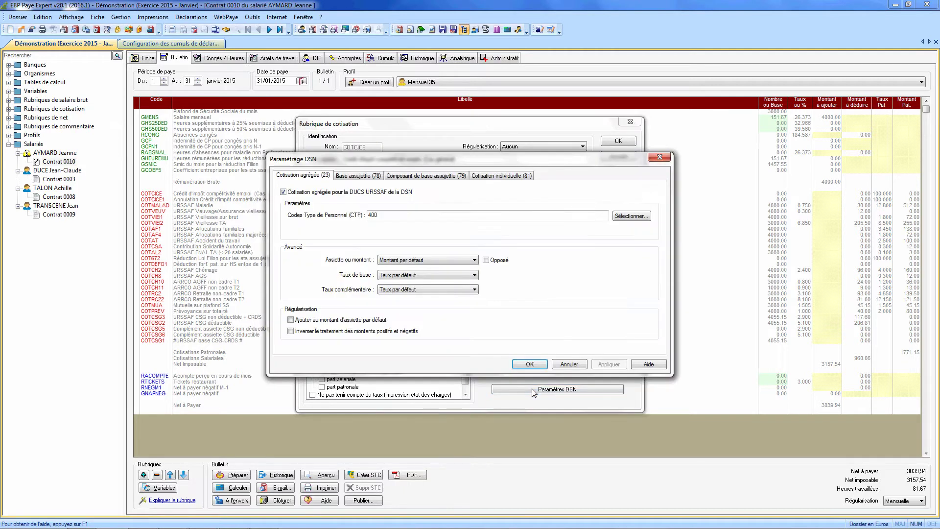
{"action": "left_click", "coordinate": [402, 215]}
{"action": "left_click_drag", "start_coordinate": [362, 216], "coordinate": [366, 224]}
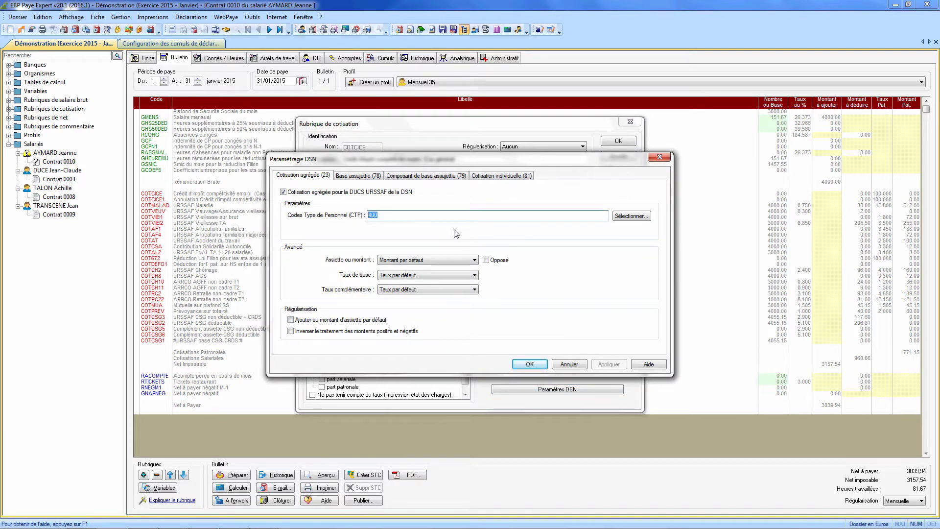
{"action": "left_click", "coordinate": [530, 364]}
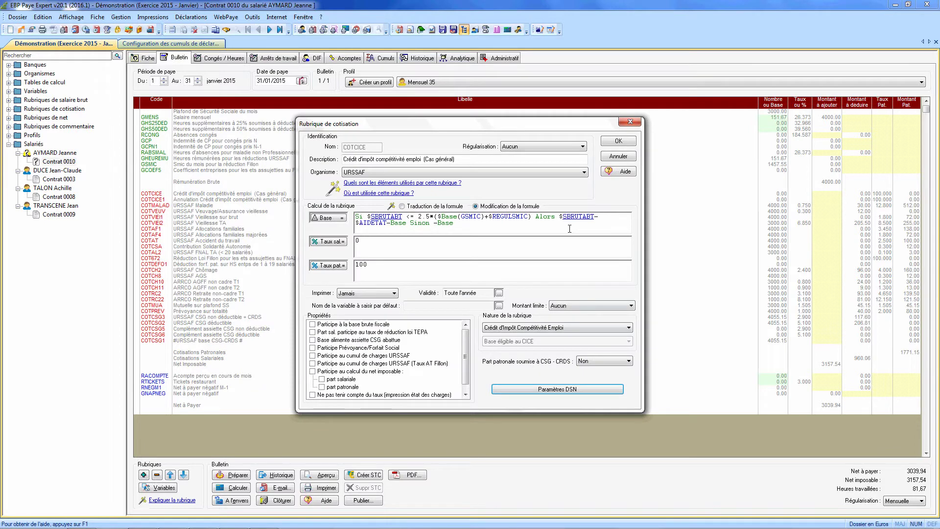
{"action": "left_click", "coordinate": [618, 142]}
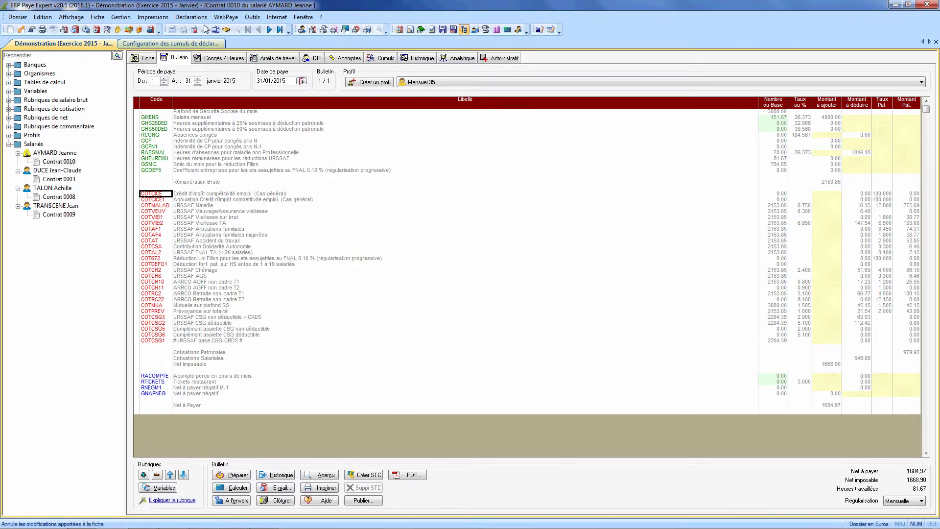
View the NEODeS totals configuration and close it.
{"action": "left_click", "coordinate": [191, 16]}
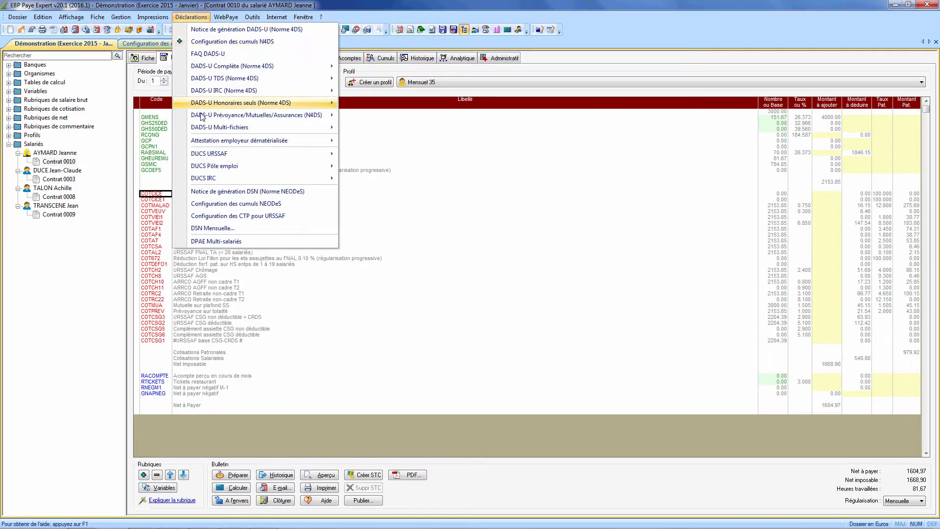
{"action": "left_click", "coordinate": [223, 203]}
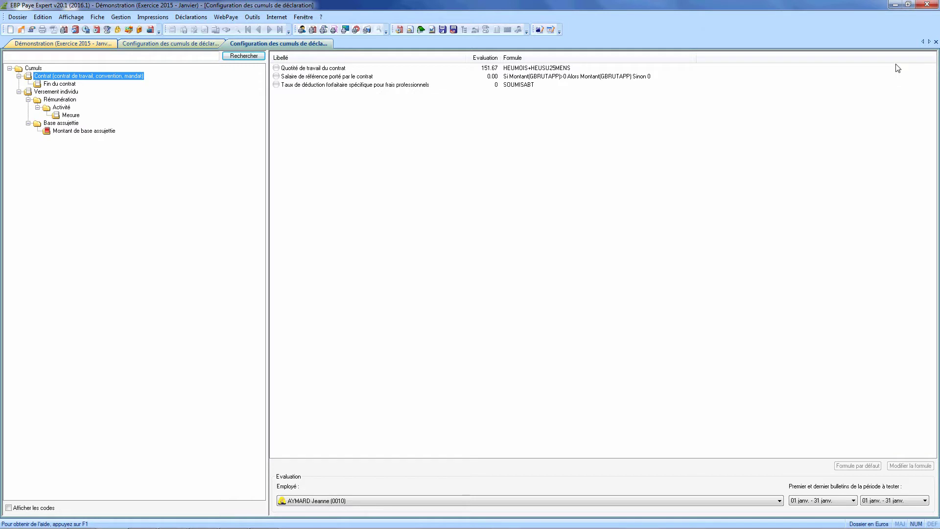
{"action": "left_click", "coordinate": [935, 42]}
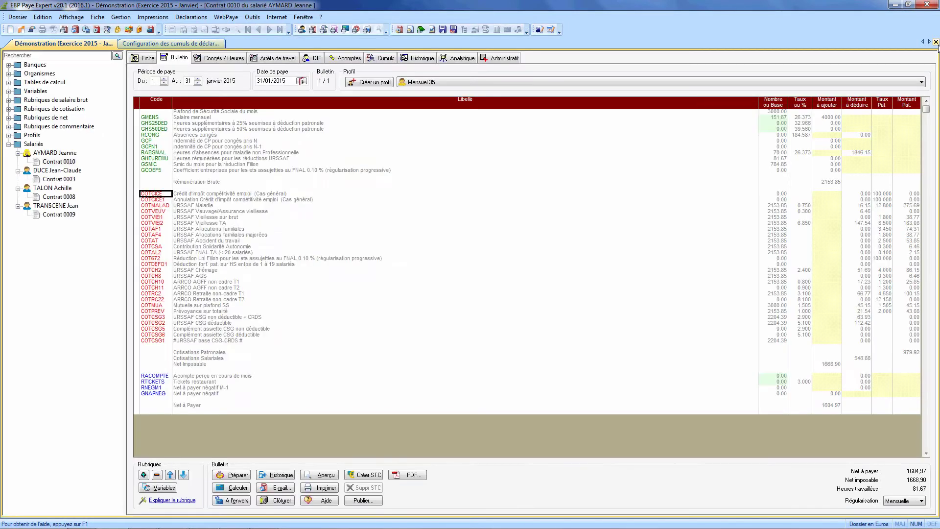
Prepare a new complete monthly DSN for January 2015, confirming the SIRET and keeping the default work stoppage period.
{"action": "left_click", "coordinate": [192, 17]}
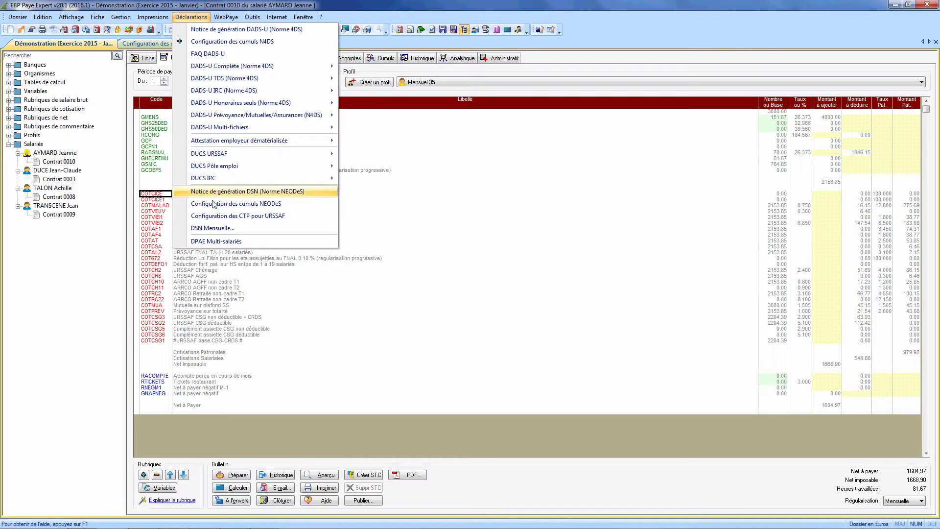
{"action": "left_click", "coordinate": [242, 228]}
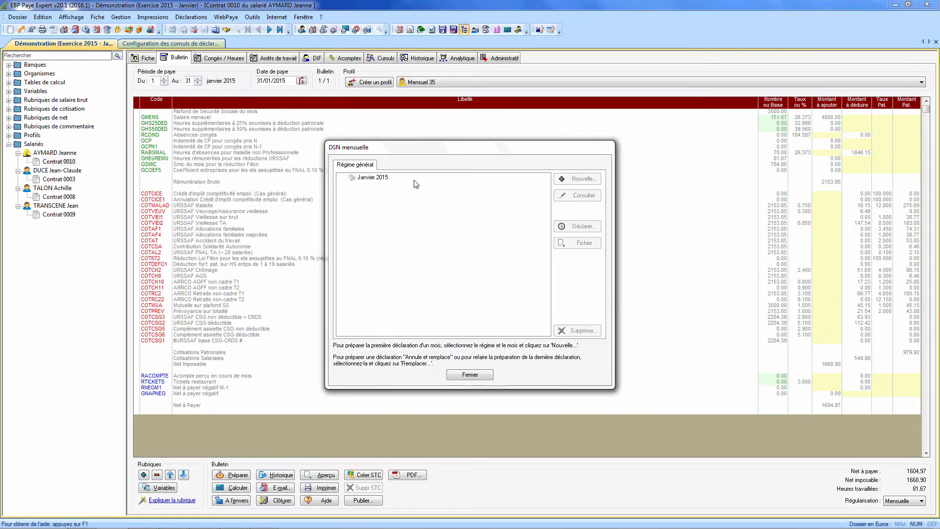
{"action": "left_click", "coordinate": [372, 178]}
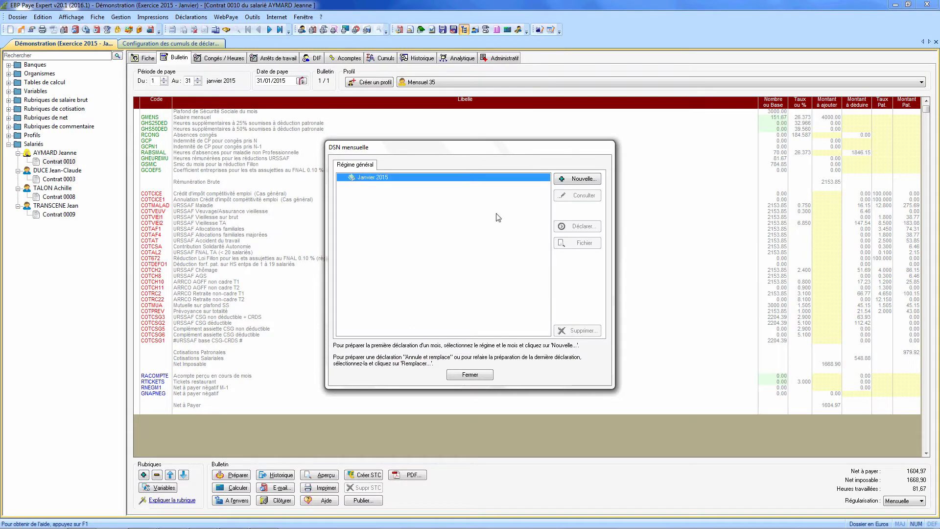
{"action": "left_click", "coordinate": [574, 180]}
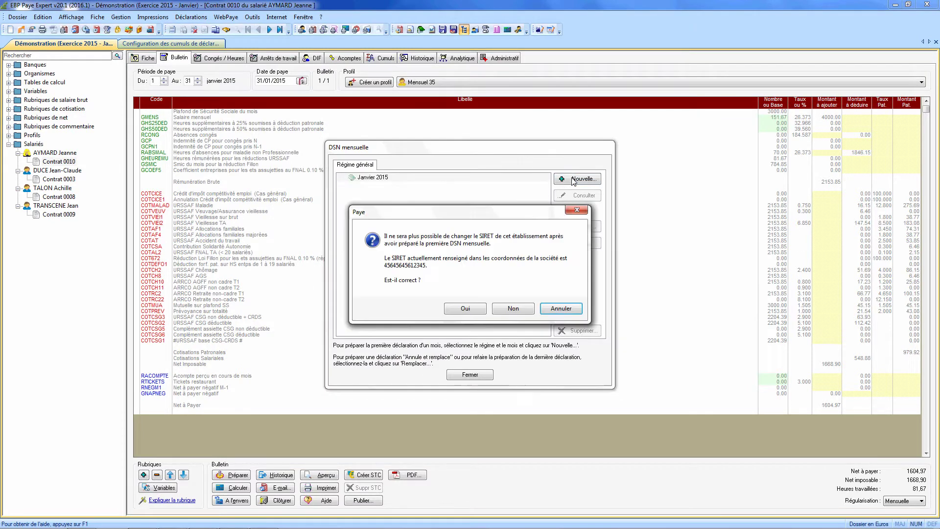
{"action": "left_click", "coordinate": [465, 309]}
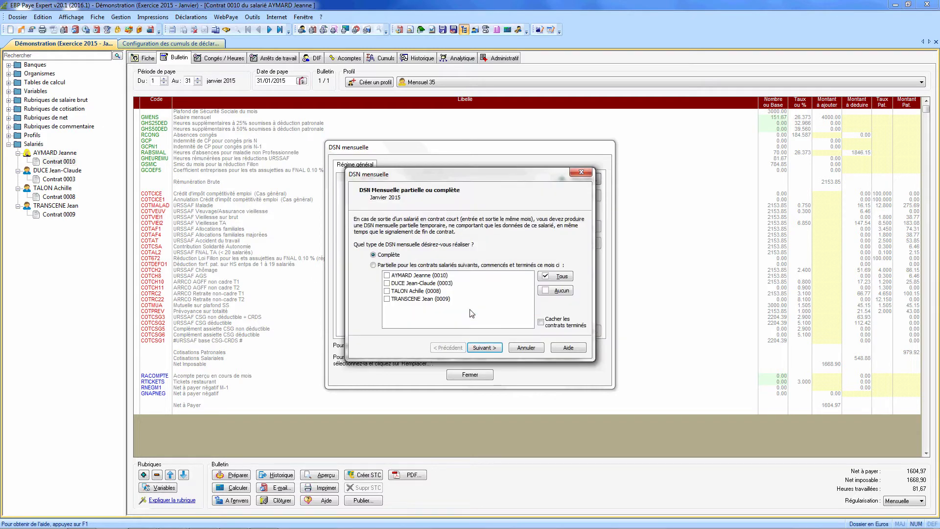
{"action": "left_click", "coordinate": [484, 347]}
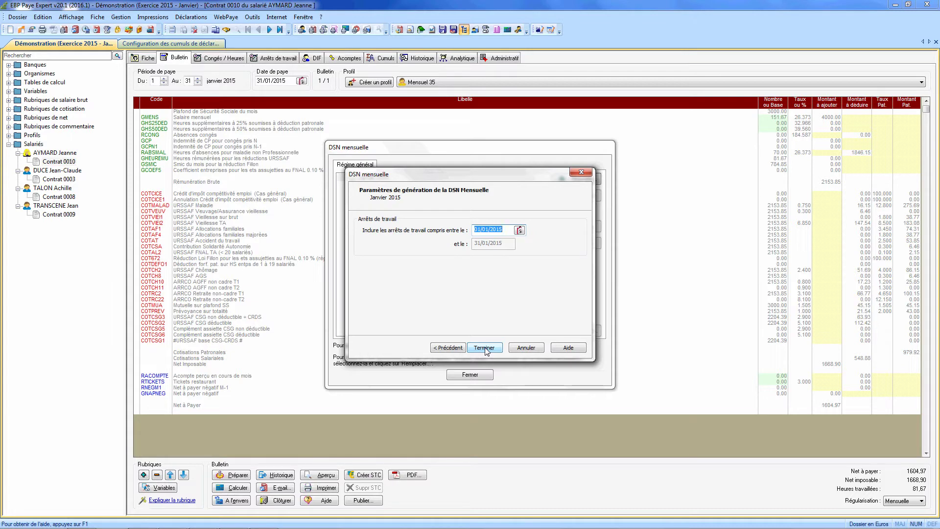
{"action": "left_click", "coordinate": [485, 347]}
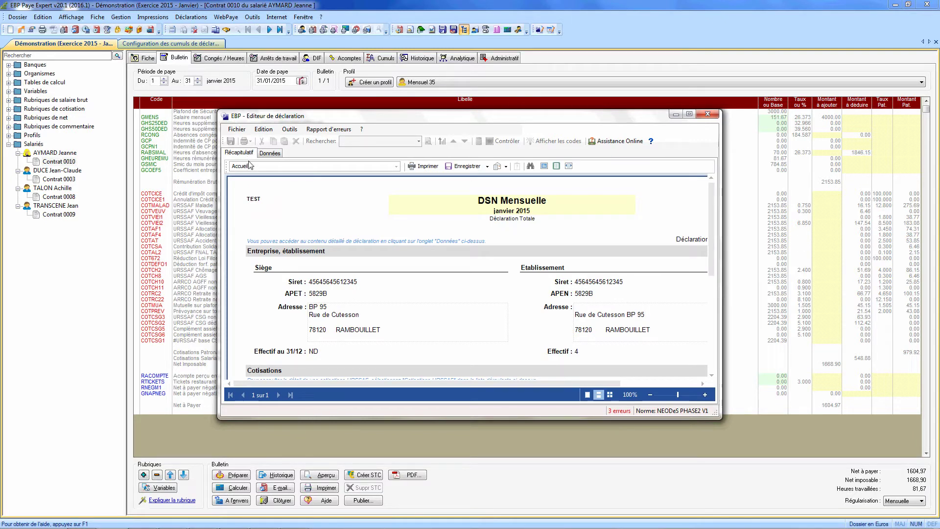
Review the declaration's summary and detailed data, including the Envoi entry's Code de conformité en pré-contrôle.
{"action": "scroll", "coordinate": [360, 292], "scroll_direction": "down", "scroll_amount": 5}
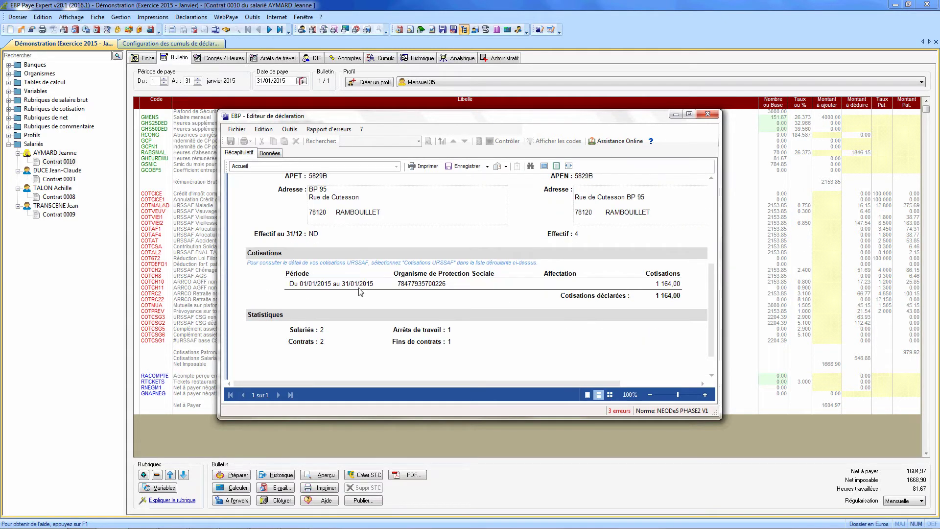
{"action": "scroll", "coordinate": [351, 252], "scroll_direction": "up", "scroll_amount": 5}
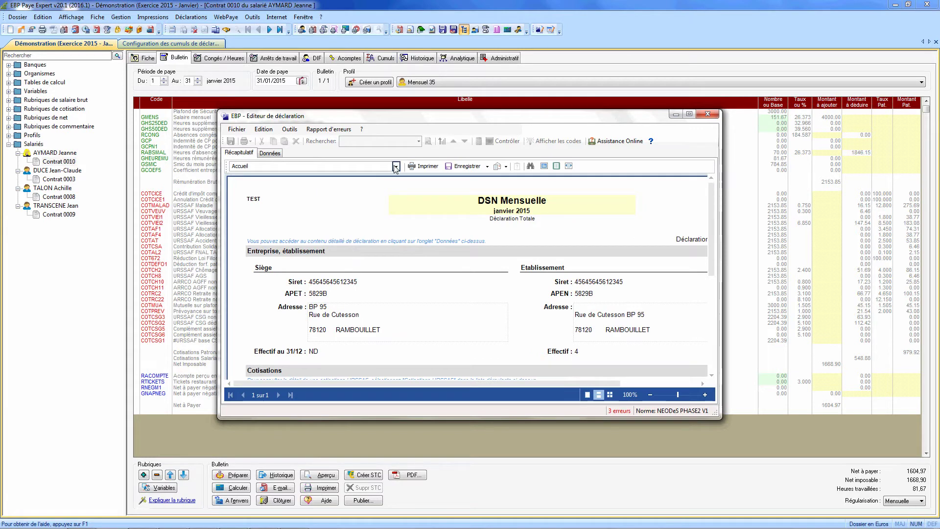
{"action": "left_click", "coordinate": [273, 155]}
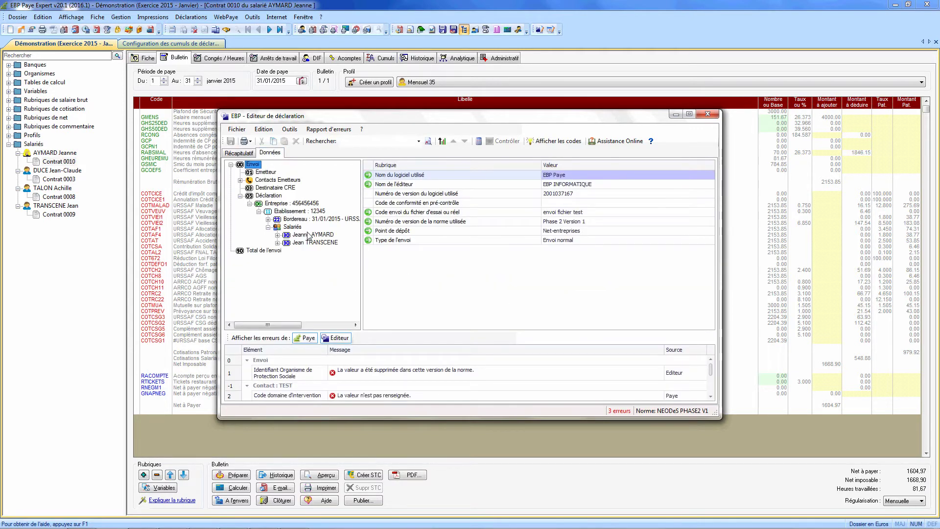
{"action": "left_click", "coordinate": [580, 212]}
{"action": "left_click", "coordinate": [592, 201]}
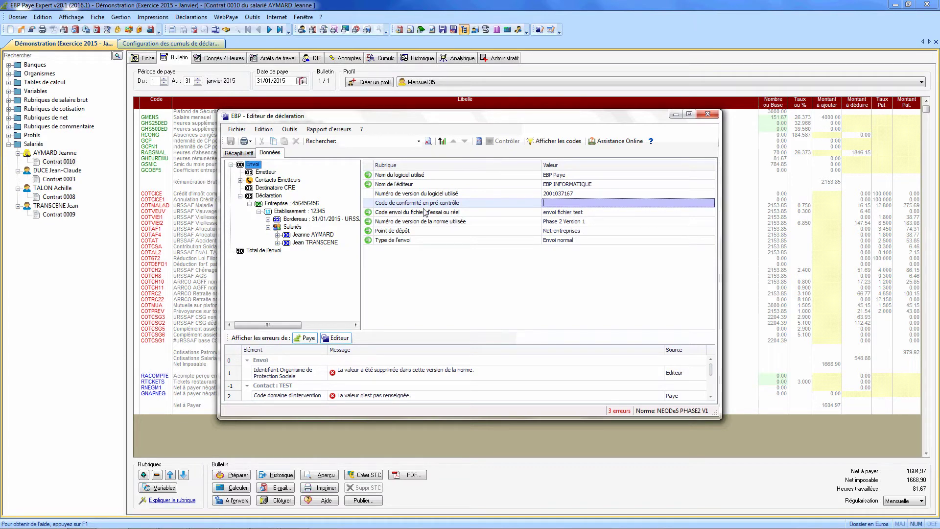
Switch to Chrome to reread the guide's instructions on consulting the monthly DSN, and close the guide and the declaration editor.
{"action": "mouse_move", "coordinate": [196, 528]}
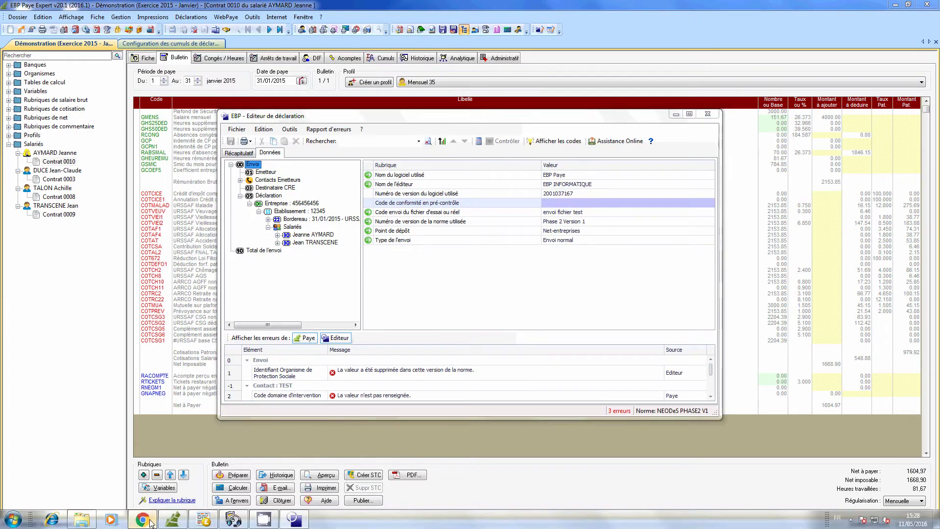
{"action": "left_click", "coordinate": [143, 525]}
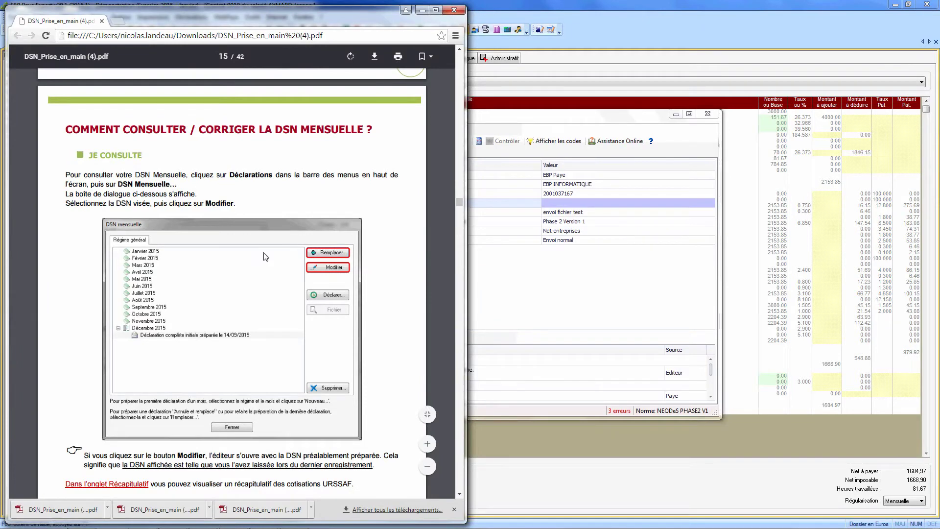
{"action": "scroll", "coordinate": [266, 265], "scroll_direction": "down", "scroll_amount": 2}
{"action": "scroll", "coordinate": [265, 256], "scroll_direction": "up", "scroll_amount": 1}
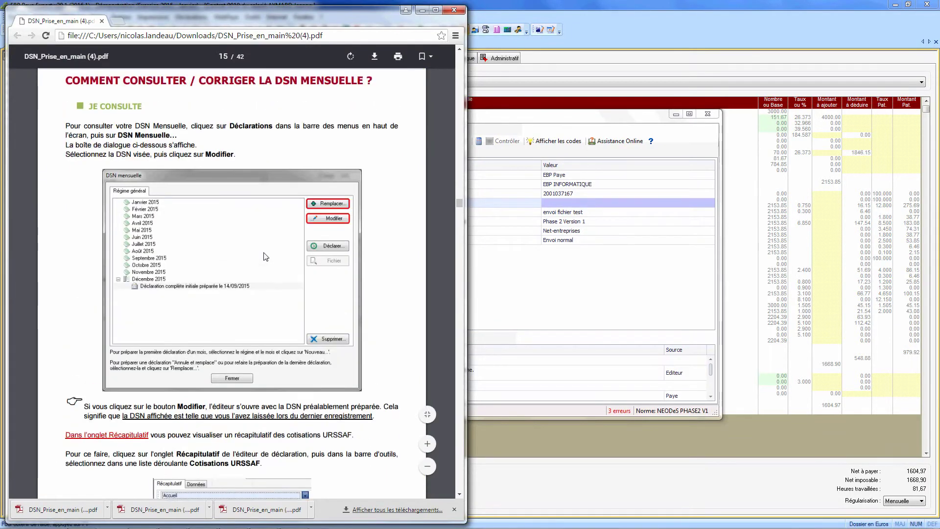
{"action": "scroll", "coordinate": [266, 257], "scroll_direction": "up", "scroll_amount": 1}
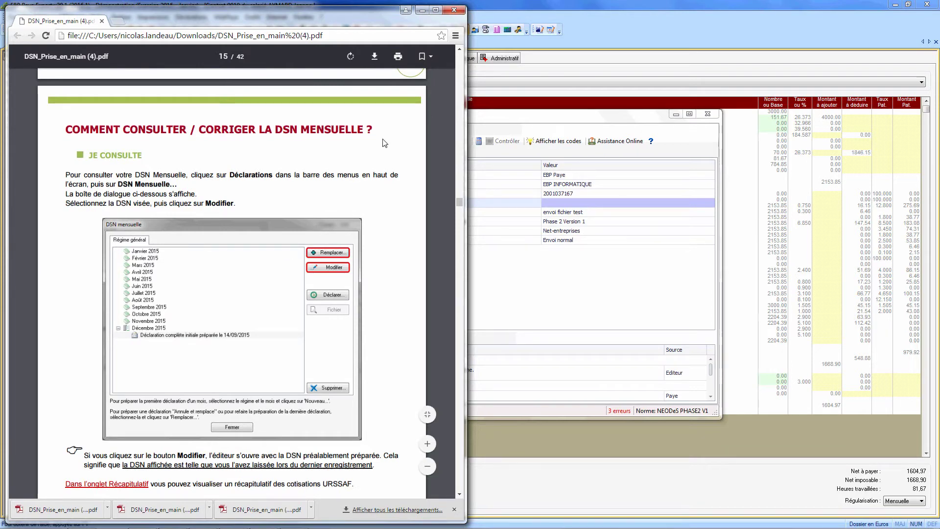
{"action": "left_click", "coordinate": [454, 10]}
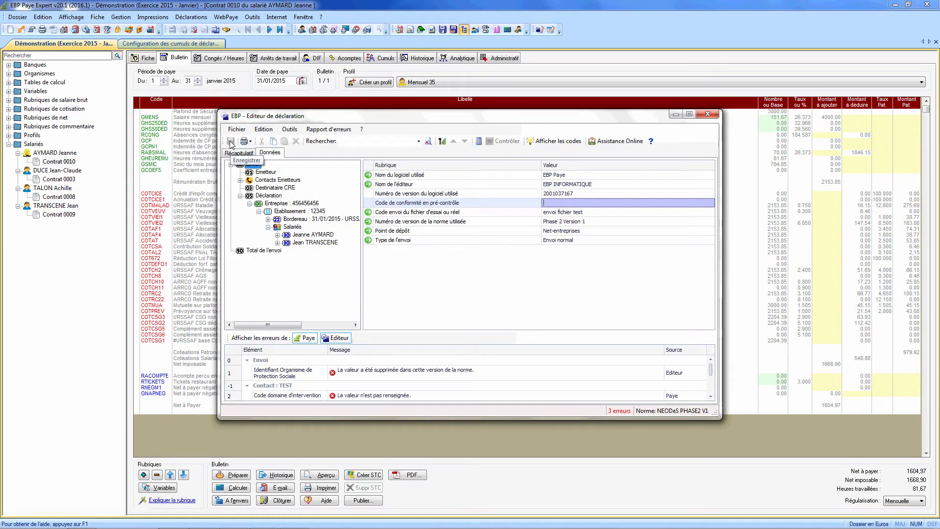
{"action": "left_click", "coordinate": [707, 114]}
Try to declare the complete initial declaration prepared for January 2015.
{"action": "left_click", "coordinate": [482, 186]}
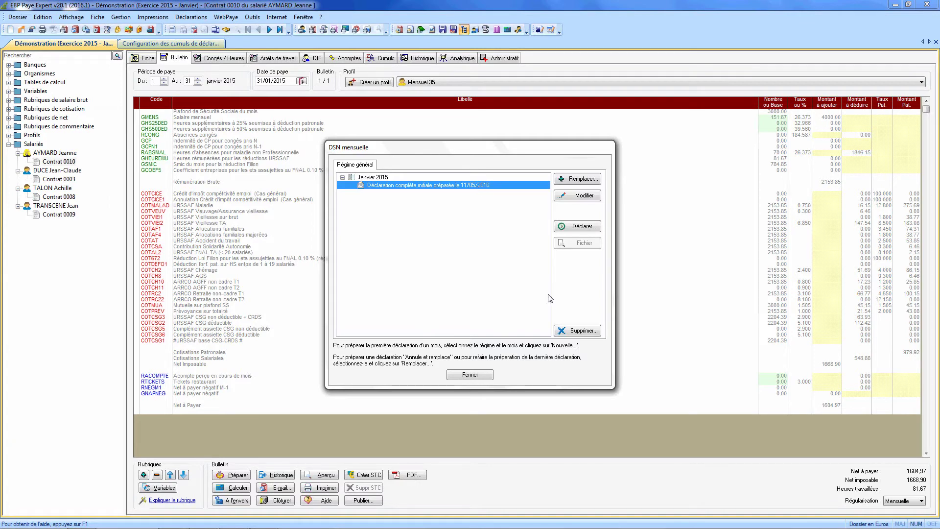
{"action": "left_click", "coordinate": [590, 226]}
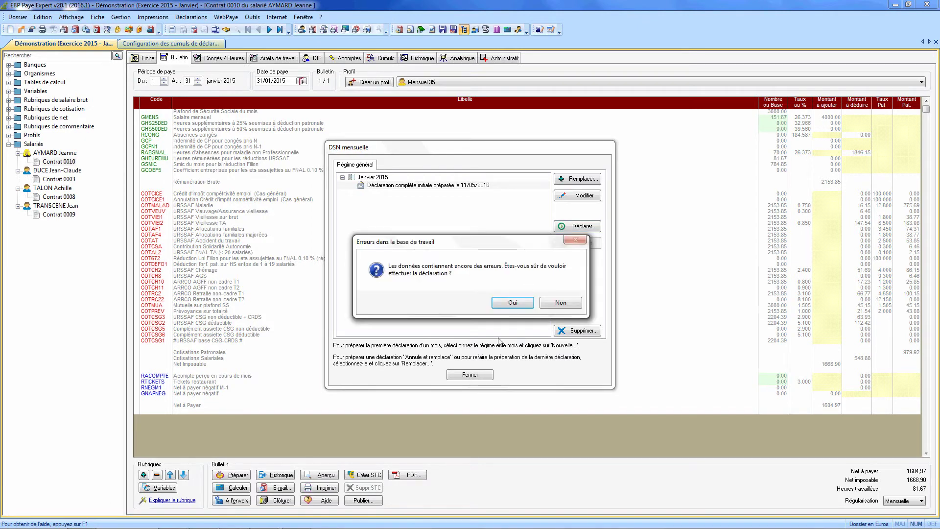
{"action": "left_click", "coordinate": [549, 304]}
{"action": "left_click", "coordinate": [473, 376]}
Start a new work stoppage on the employee's contract with Accident de trajet as its reason.
{"action": "left_click", "coordinate": [502, 58]}
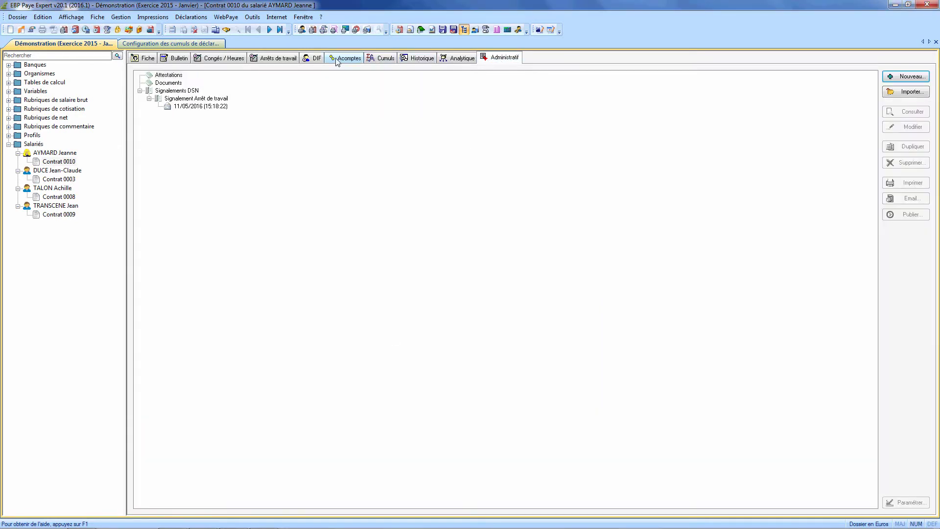
{"action": "left_click", "coordinate": [294, 59]}
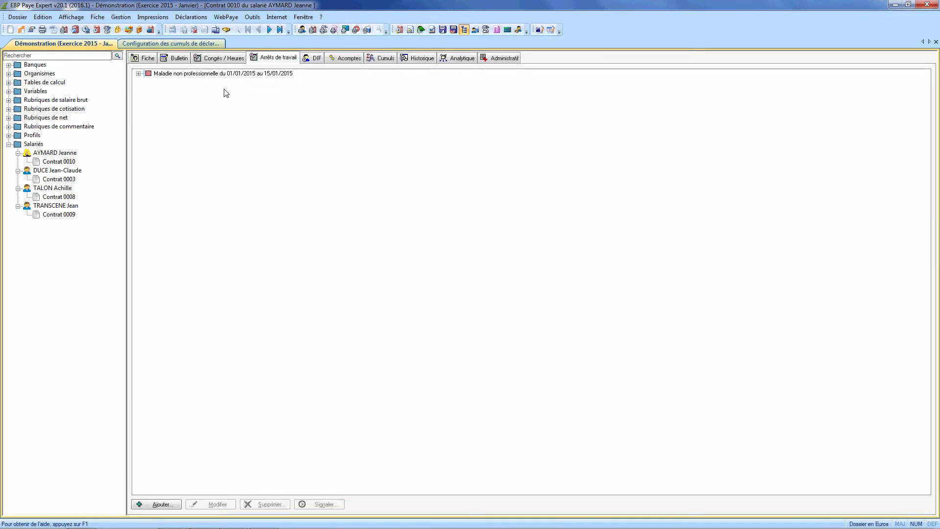
{"action": "left_click", "coordinate": [148, 504]}
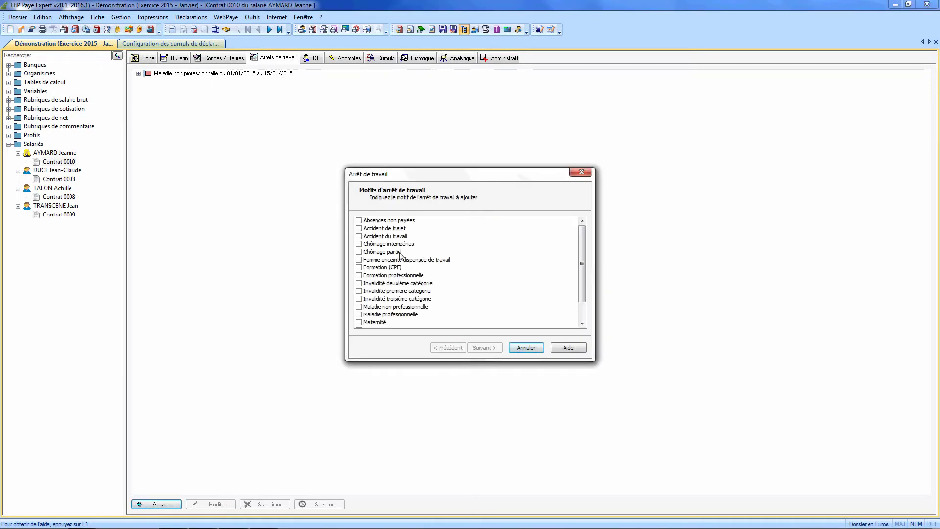
{"action": "left_click", "coordinate": [361, 228]}
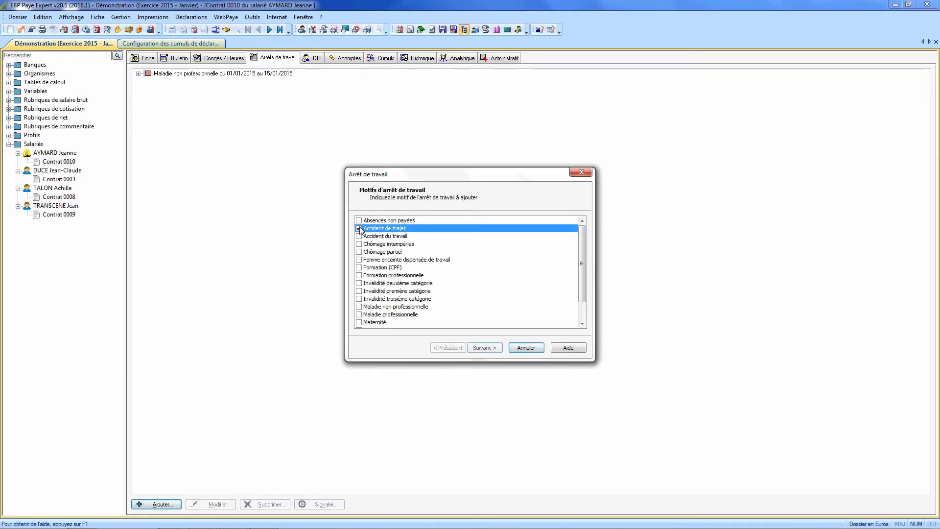
{"action": "left_click", "coordinate": [495, 349]}
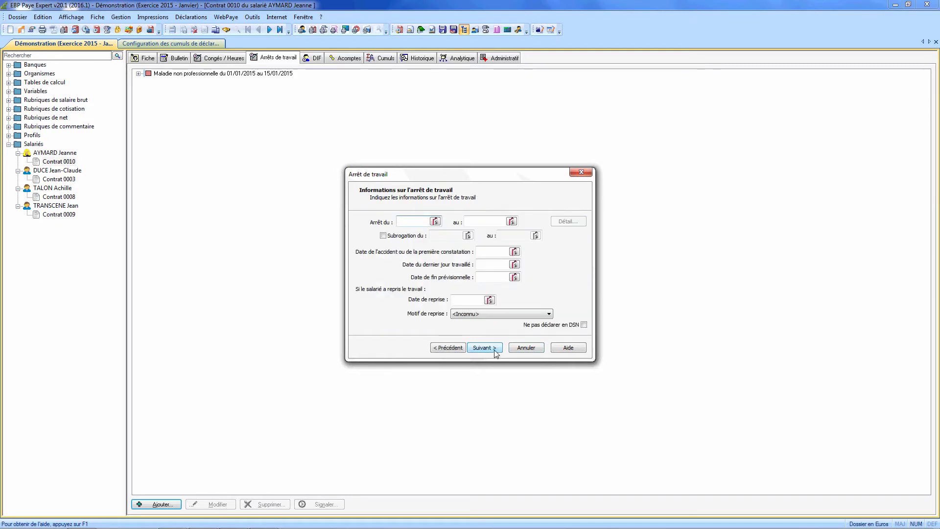
Set the stoppage's start date to 11/05/2016 and save it with a DSN signalement prepared for this work stoppage.
{"action": "left_click", "coordinate": [436, 223]}
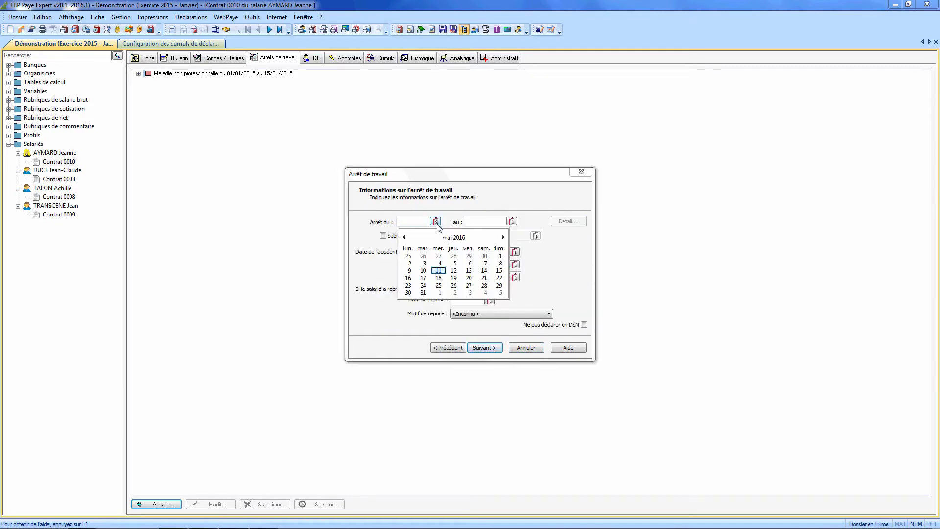
{"action": "left_click", "coordinate": [438, 270]}
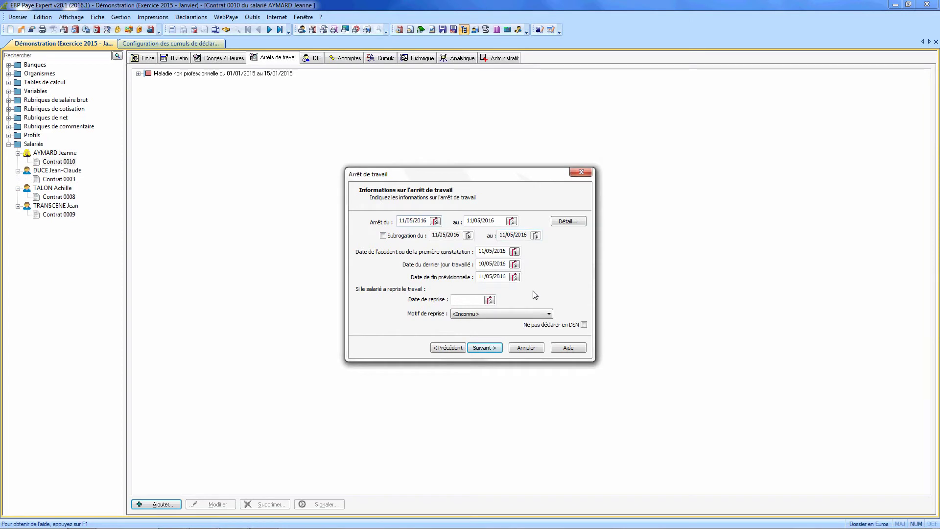
{"action": "left_click", "coordinate": [484, 348]}
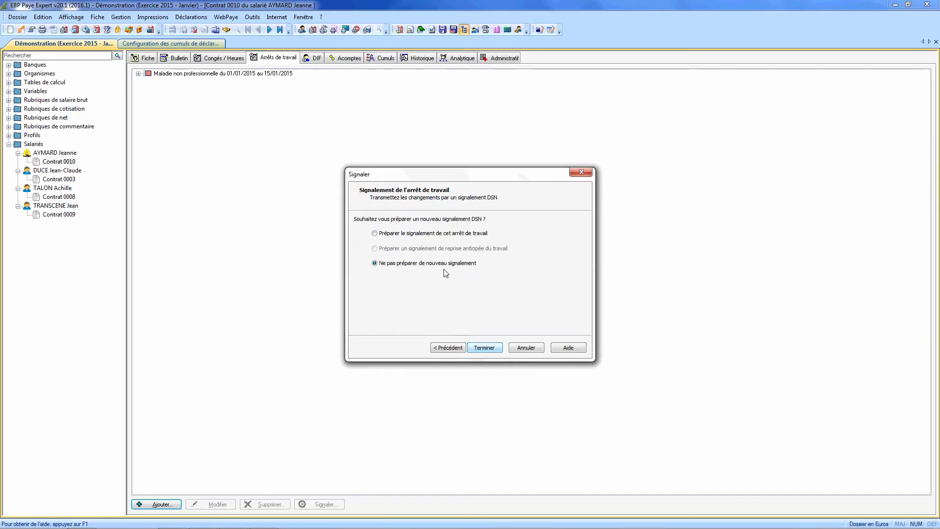
{"action": "left_click", "coordinate": [429, 233]}
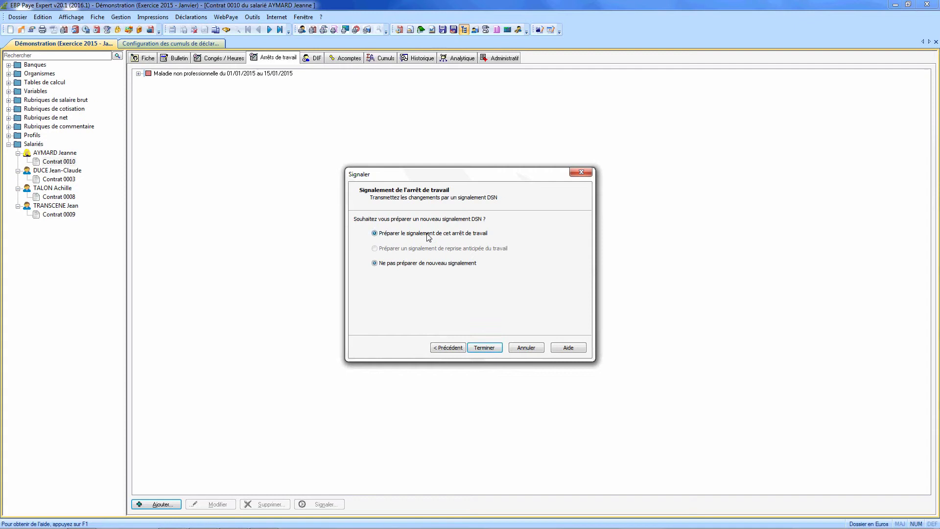
{"action": "left_click", "coordinate": [493, 350]}
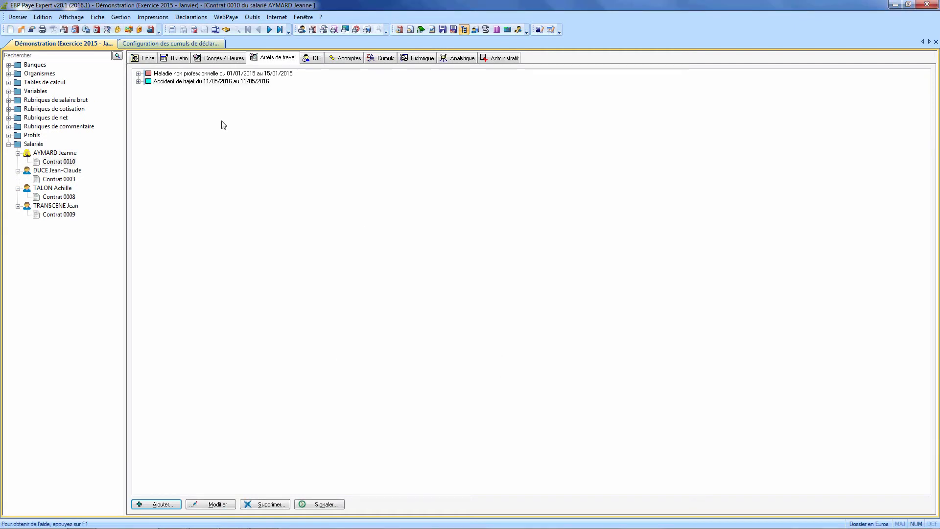
Review the modification choices for the Accident de trajet stoppage and close them without making a change.
{"action": "left_click", "coordinate": [188, 84]}
{"action": "double_click", "coordinate": [190, 83]}
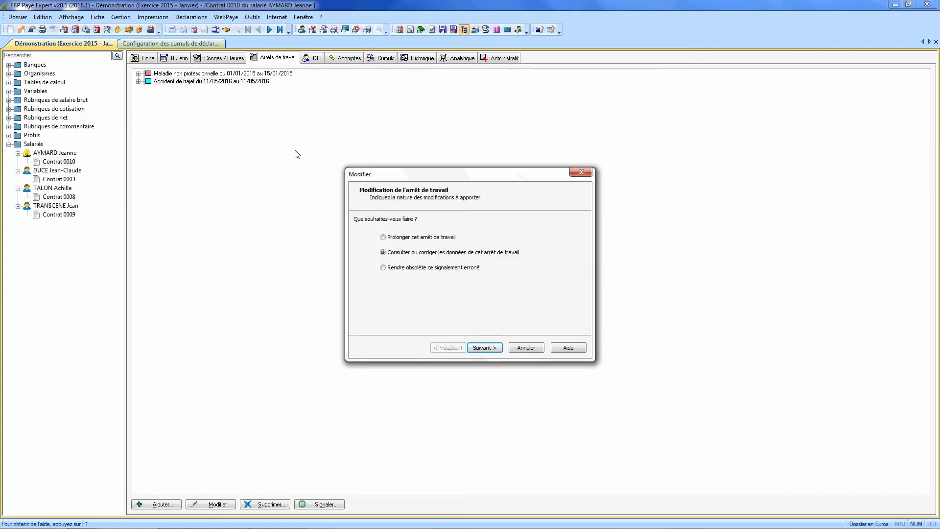
{"action": "left_click", "coordinate": [581, 173]}
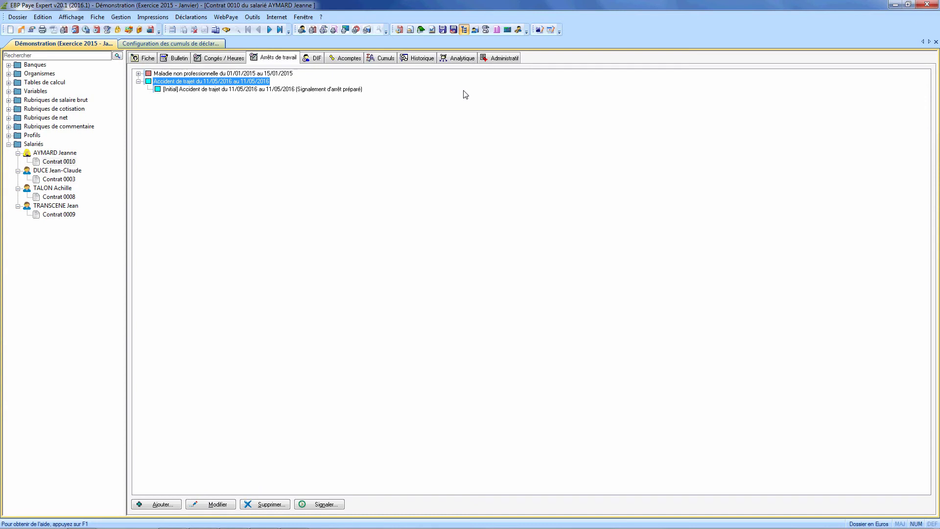
Start a new administrative document for the employee from the DSN model Signalement Fin de contrat.
{"action": "left_click", "coordinate": [494, 60]}
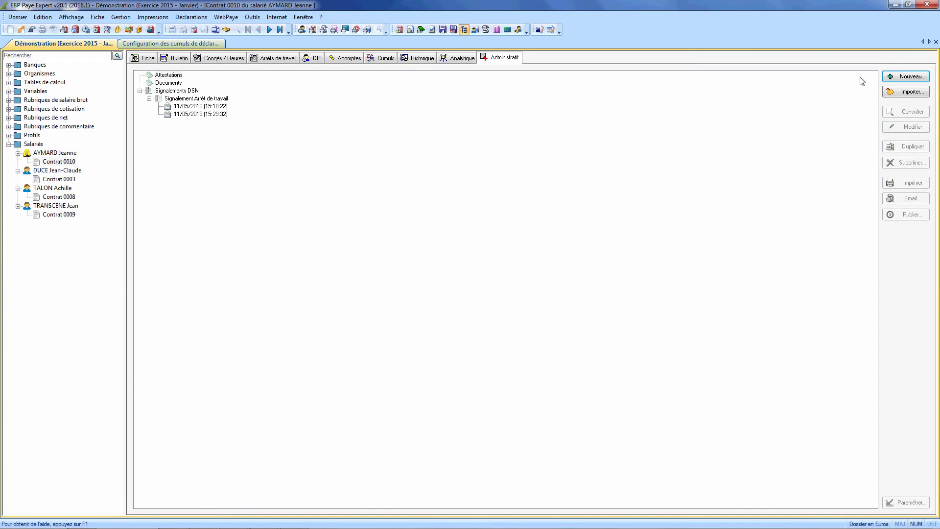
{"action": "left_click", "coordinate": [898, 79]}
{"action": "scroll", "coordinate": [470, 294], "scroll_direction": "down", "scroll_amount": 10}
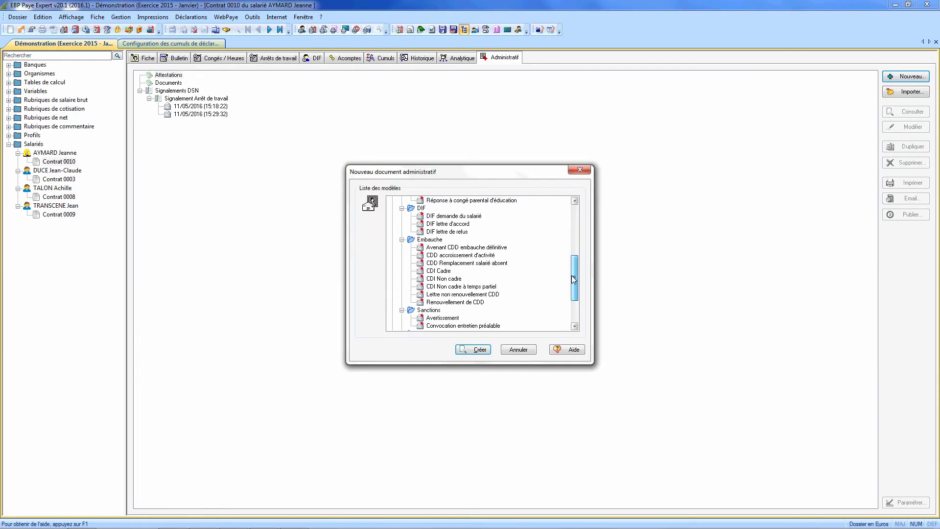
{"action": "left_click", "coordinate": [457, 326]}
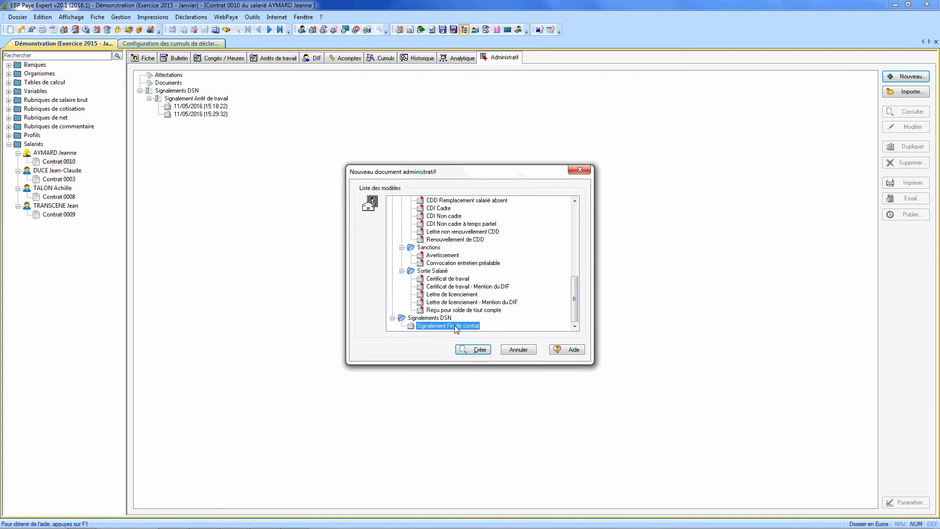
{"action": "left_click", "coordinate": [467, 349]}
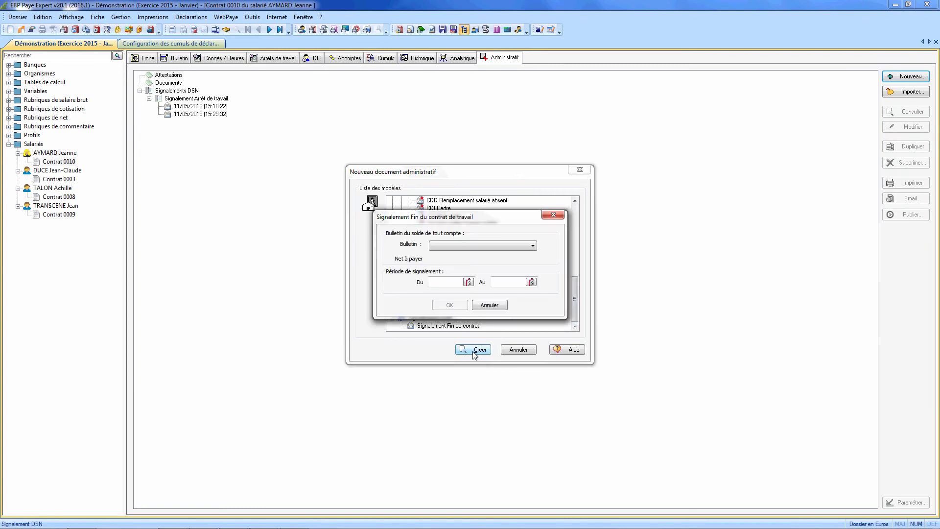